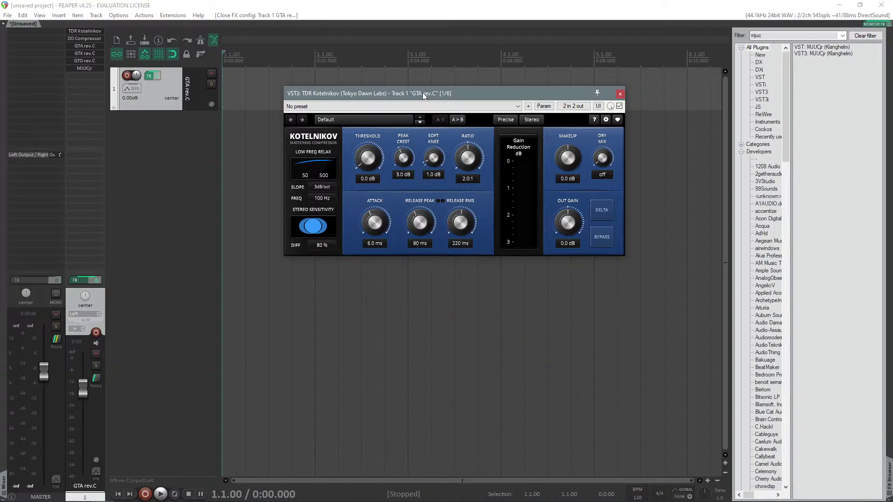
Reposition the Kotelnikov compressor window and set its threshold to -0.1 dB
drag(426, 94, 390, 112)
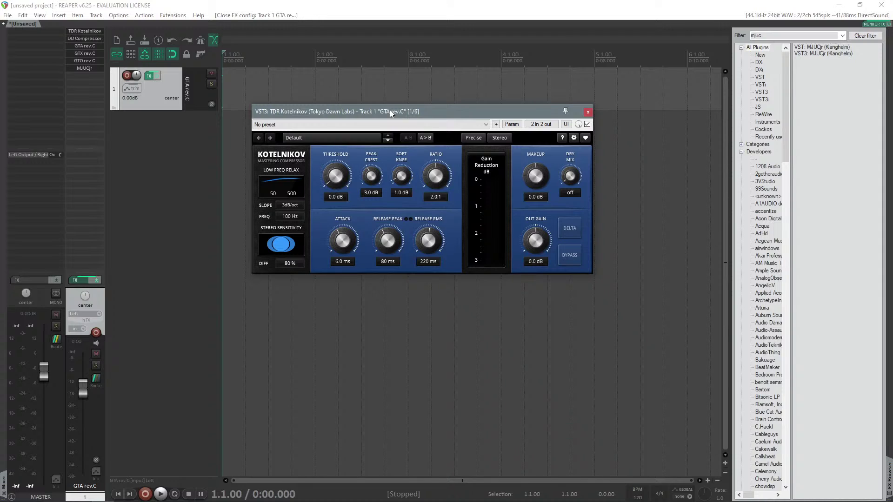
drag(389, 112, 421, 120)
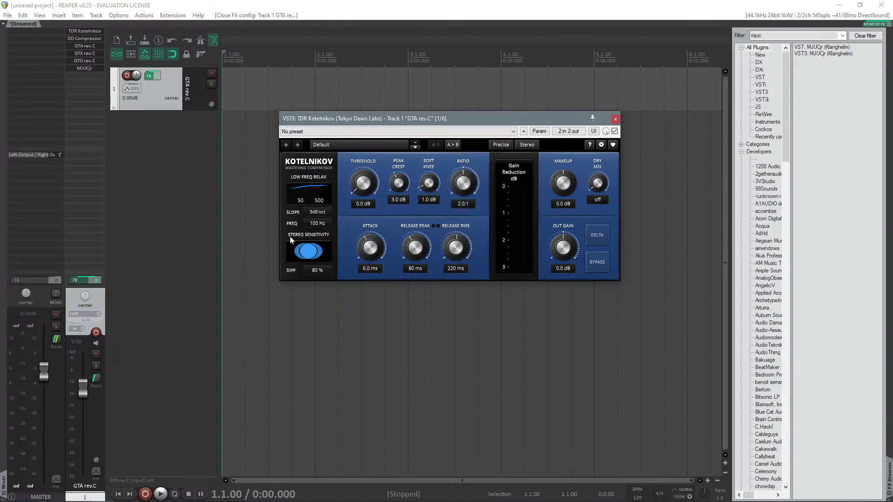
drag(368, 181, 368, 182)
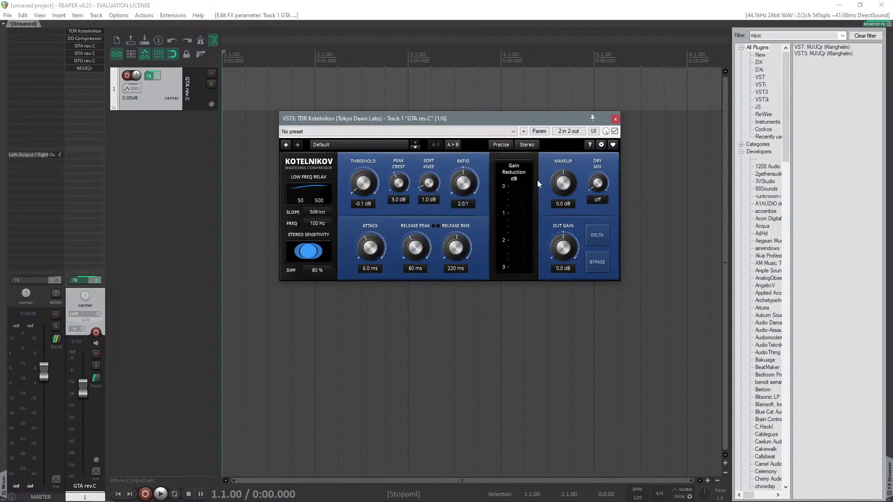
Try Kotelnikov's dry mix control and toggle Delta monitoring on and back off
drag(598, 183, 598, 206)
click(597, 236)
click(596, 236)
click(596, 237)
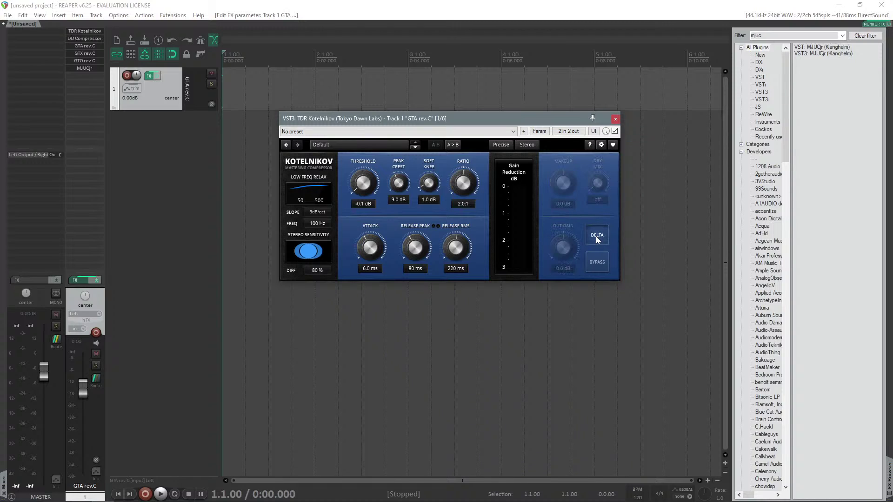
click(596, 236)
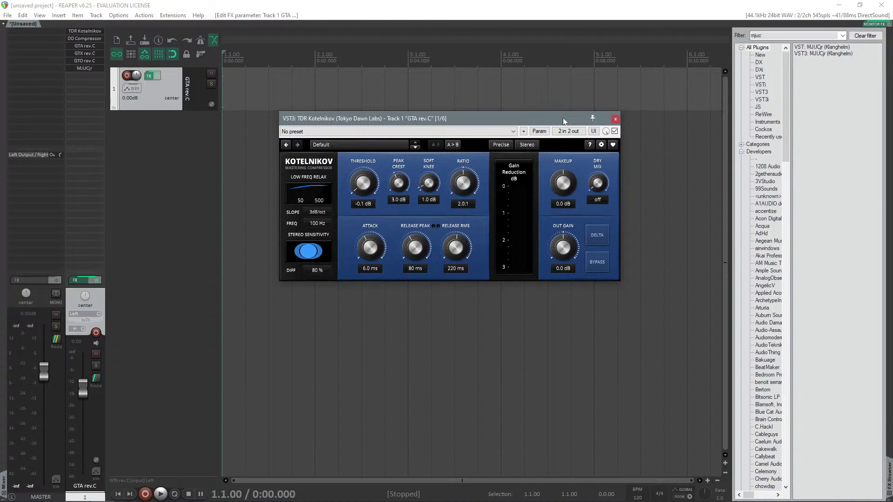
Close Kotelnikov, open DD Compressor from track 1's effect chain and place its window over the arrangement area
drag(563, 119, 574, 151)
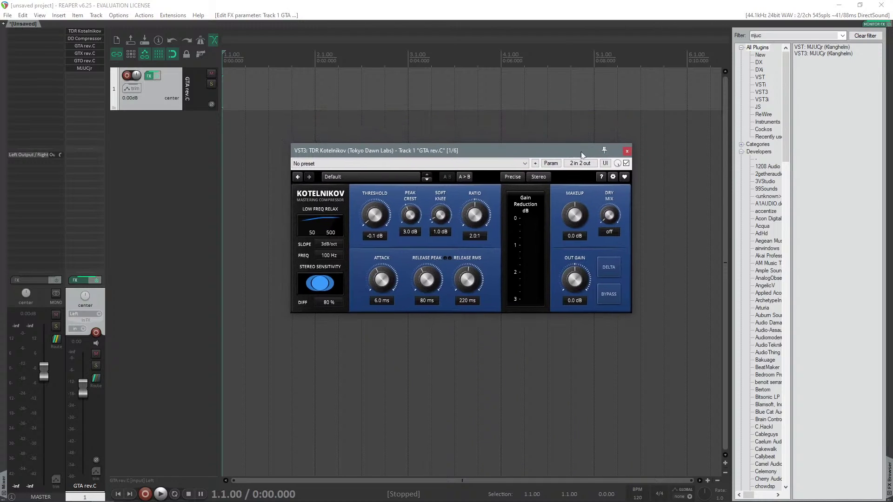
click(627, 151)
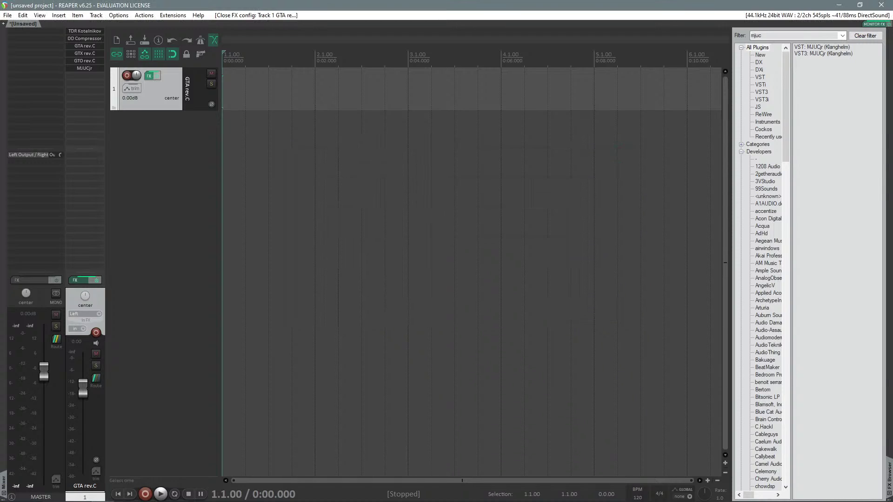
click(96, 38)
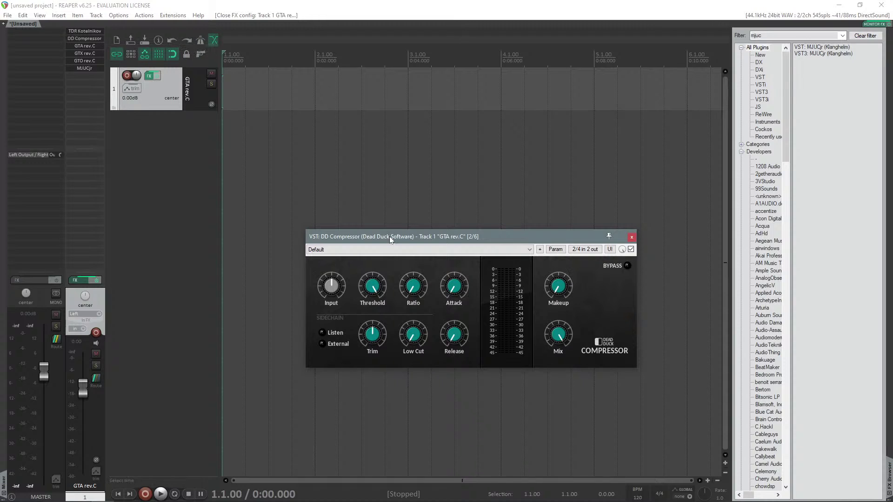
drag(392, 236, 375, 132)
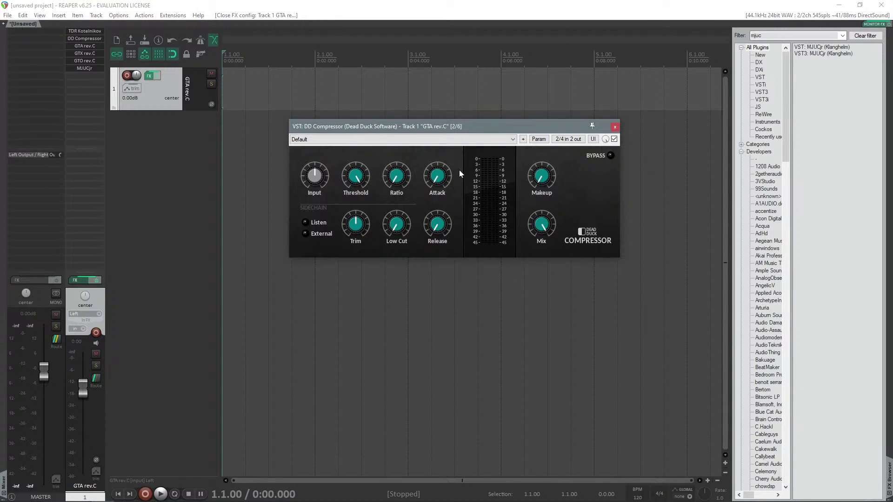
drag(459, 133, 576, 183)
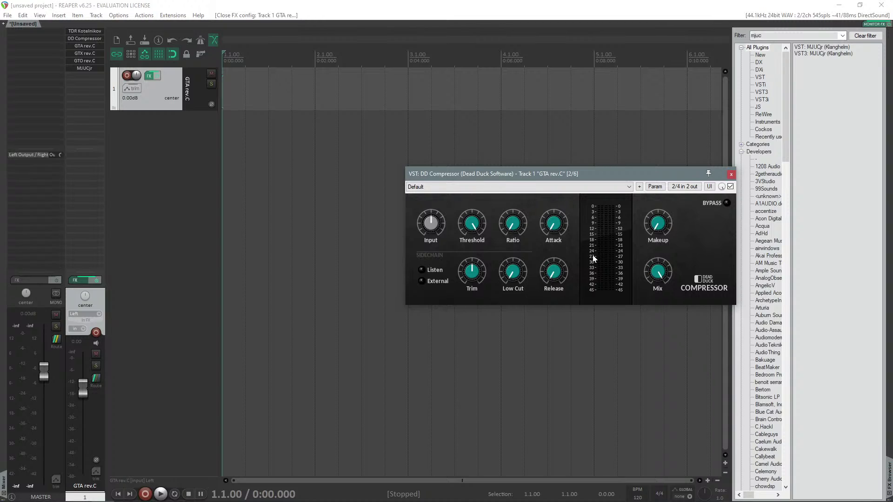
drag(529, 175, 502, 151)
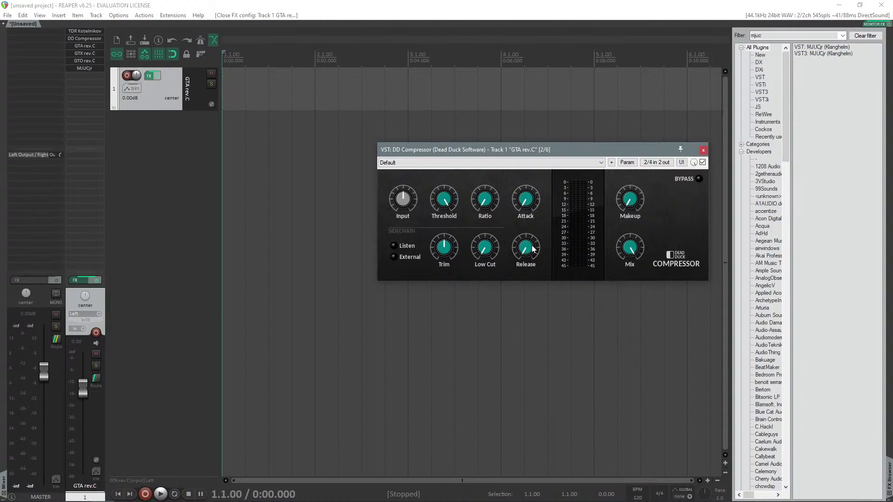
Close DD Compressor, open GTA rev.C from track 1's effect chain and place its window over the arrangement area
click(393, 257)
click(85, 38)
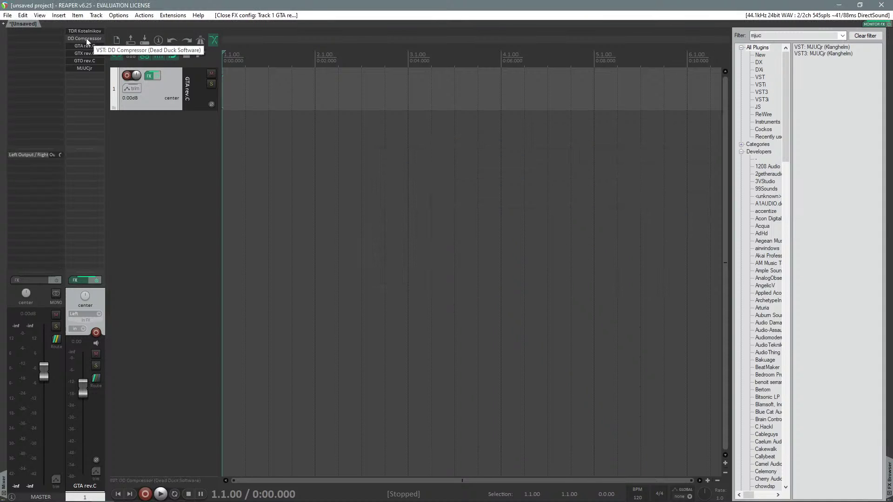
click(86, 46)
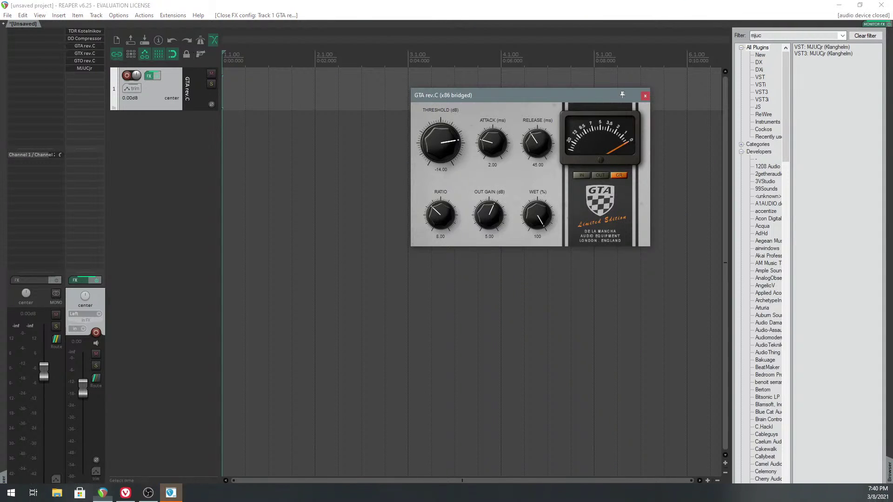
drag(466, 97, 424, 121)
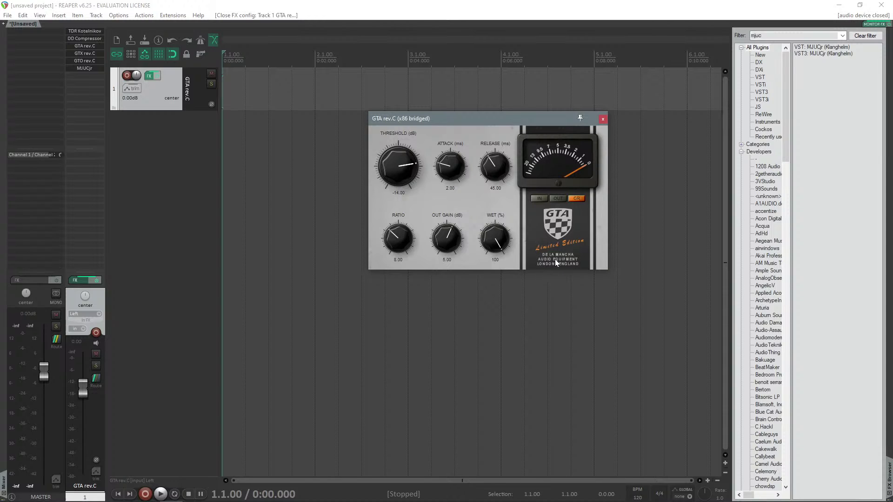
drag(493, 118, 544, 123)
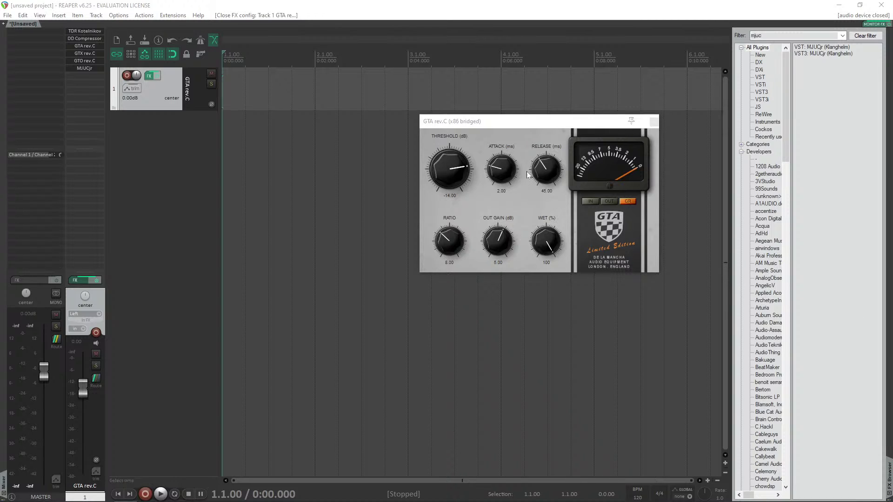
Set GTA rev.C's attack to 500 ms, release to 74.96 ms, ratio to 1.21 and output gain to 1.10 dB
drag(505, 172, 522, 288)
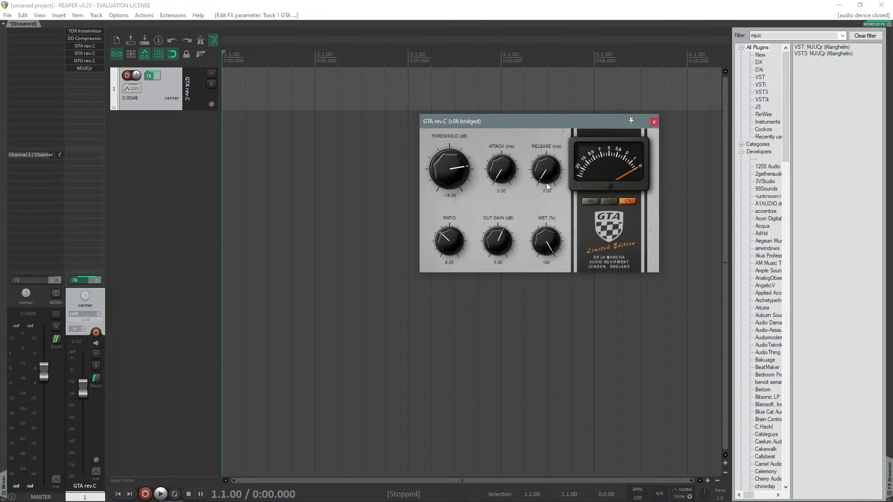
drag(551, 154, 540, 21)
drag(465, 119, 543, 258)
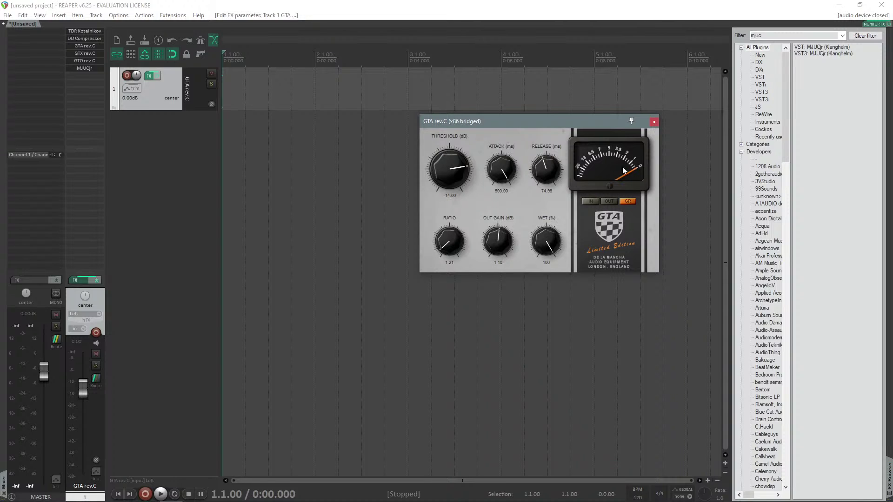
Switch GTA rev.C's meter to output and back to gain reduction, and close the plugin window
click(608, 201)
click(632, 205)
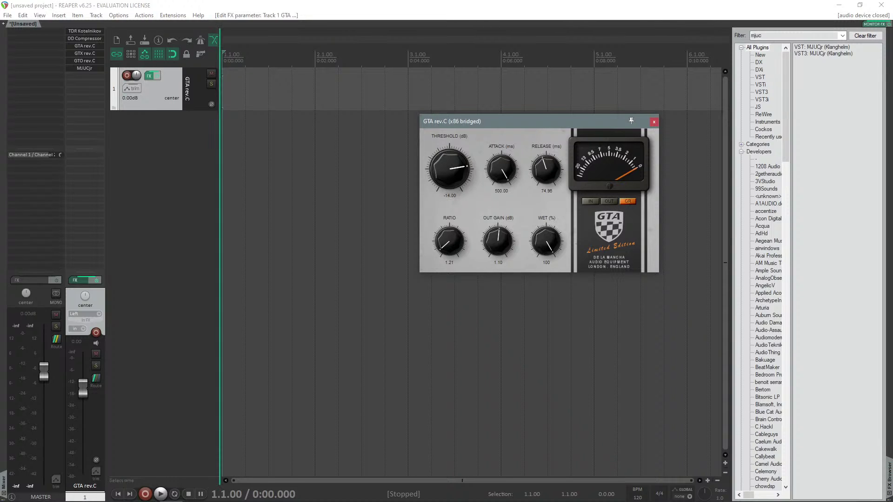
click(654, 121)
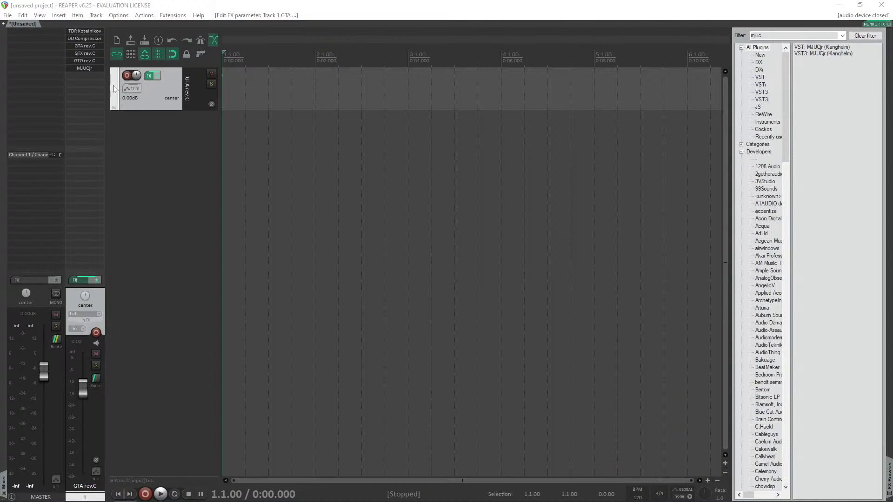
Open GTX rev.C from track 1's effect chain and place its window over the arrangement area
click(76, 53)
drag(597, 166, 442, 132)
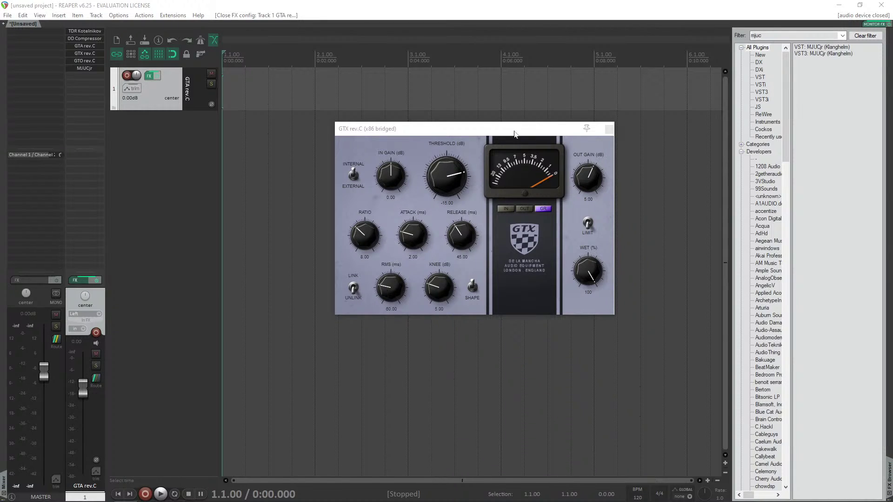
drag(476, 125, 473, 109)
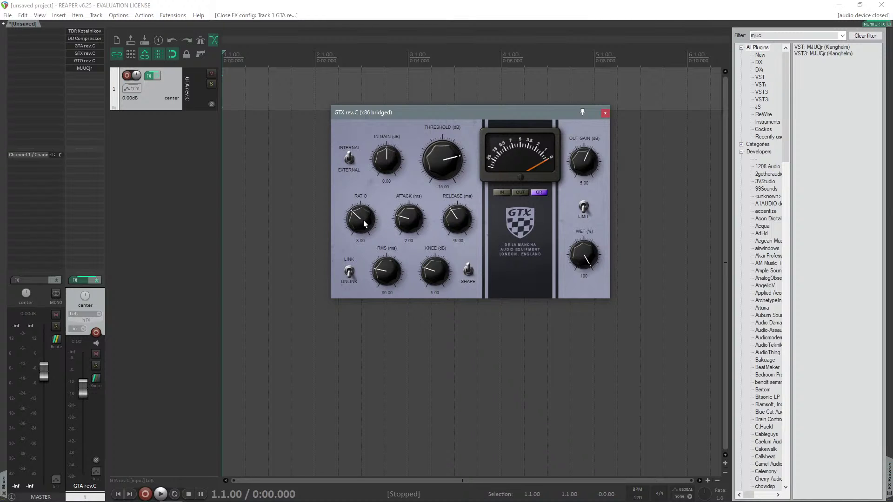
drag(411, 109, 448, 138)
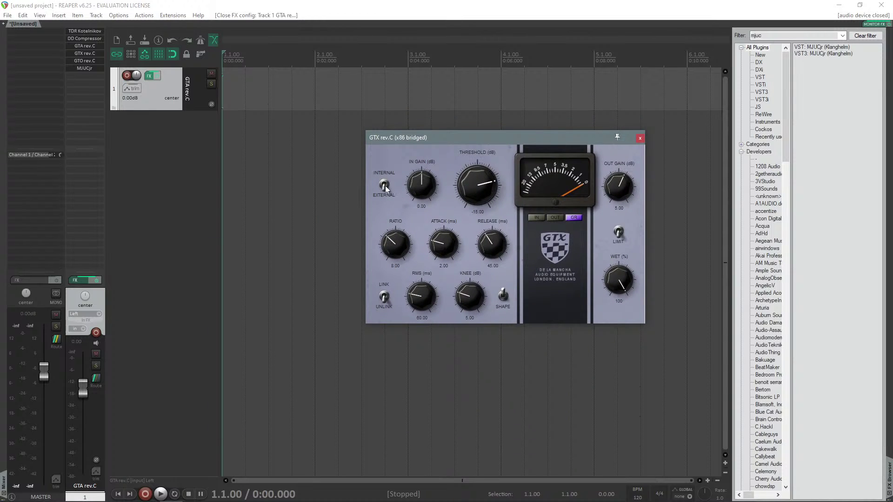
Flip GTX rev.C's internal/external sidechain switch and back, and set the threshold to -26.70 dB
click(385, 184)
click(388, 190)
drag(484, 120, 471, 272)
drag(478, 189, 474, 210)
Set GTX rev.C's ratio to 50, attack to 500 ms and release to 97.59 ms
drag(395, 244, 390, 283)
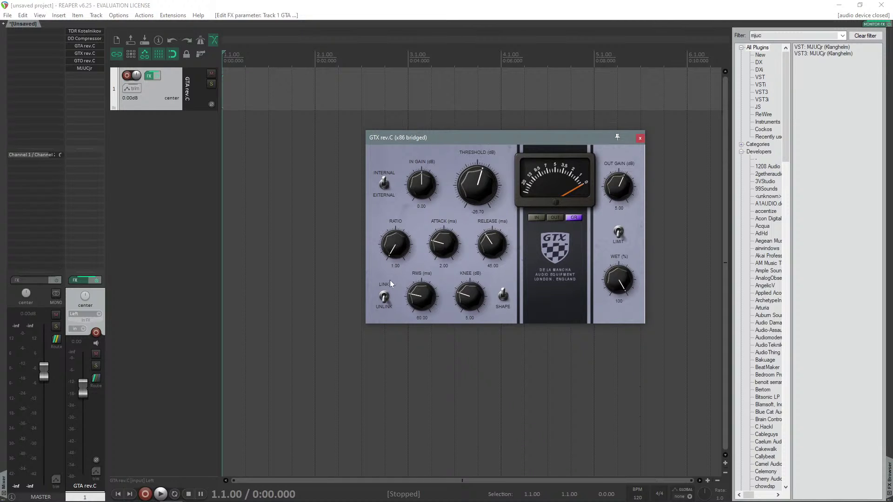
drag(400, 252, 403, 108)
drag(445, 248, 430, 316)
drag(461, 237, 461, 108)
drag(501, 249, 498, 297)
Increase GTX rev.C's RMS time, flip the link switch and back, and set the knee to 30.77 dB
drag(416, 300, 405, 278)
drag(406, 227, 439, 251)
click(383, 298)
click(383, 299)
mouse_move(467, 299)
mouse_down()
mouse_move(459, 323)
mouse_move(472, 290)
mouse_up()
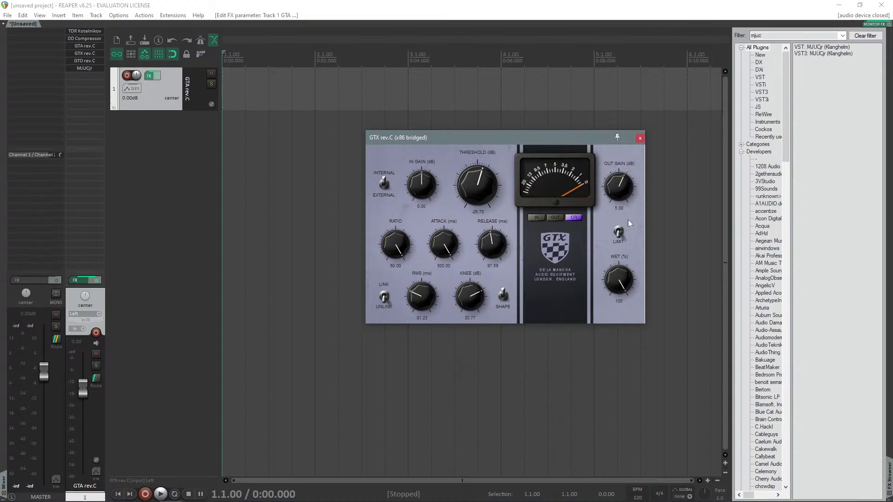
Flip GTX rev.C's limit switch and back, set the input gain to 1.80 dB and lower the output gain
click(619, 234)
click(619, 233)
scroll(615, 187, up, 1)
scroll(616, 187, down, 10)
scroll(619, 188, up, 3)
scroll(421, 184, down, 3)
Switch GTX rev.C's meter to input and back to gain reduction, and close the plugin window
click(535, 217)
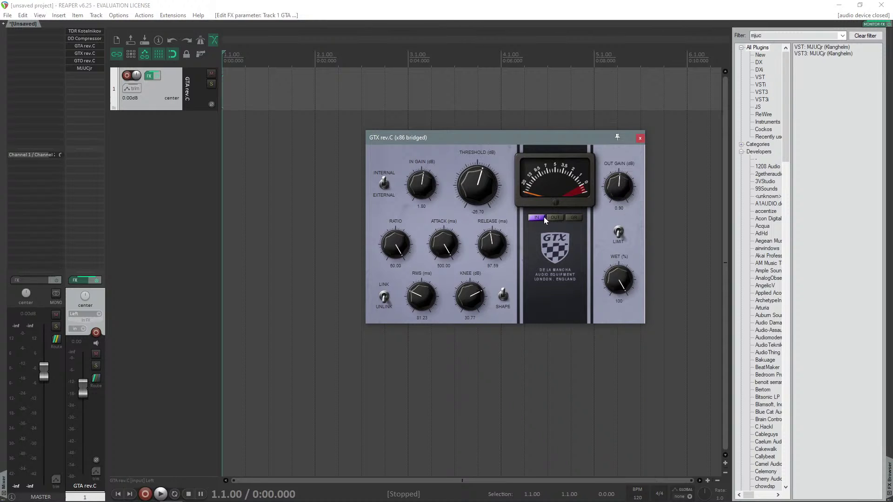
click(573, 218)
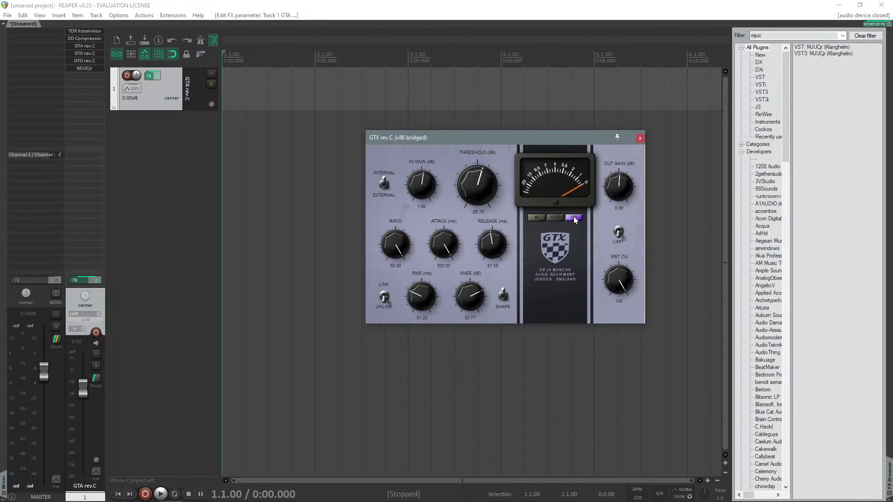
click(86, 63)
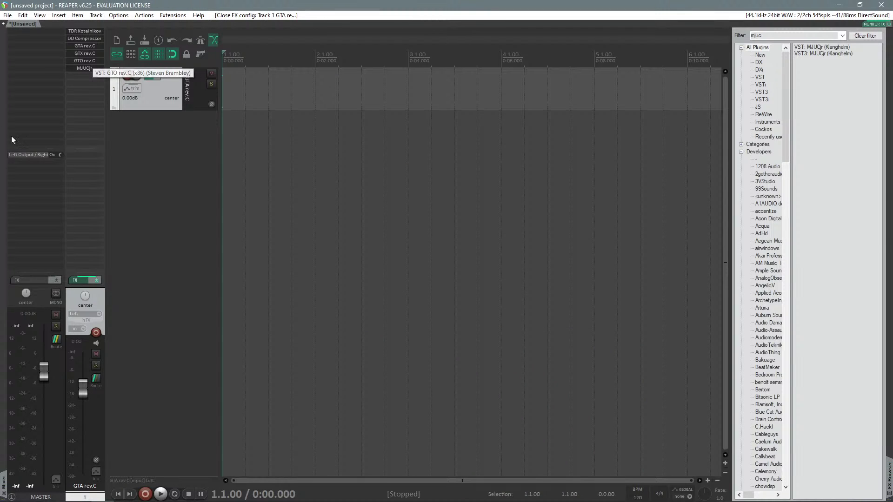
Open GTO rev.C from track 1's effect chain and move its window around the arrangement area
click(85, 61)
drag(517, 154, 431, 153)
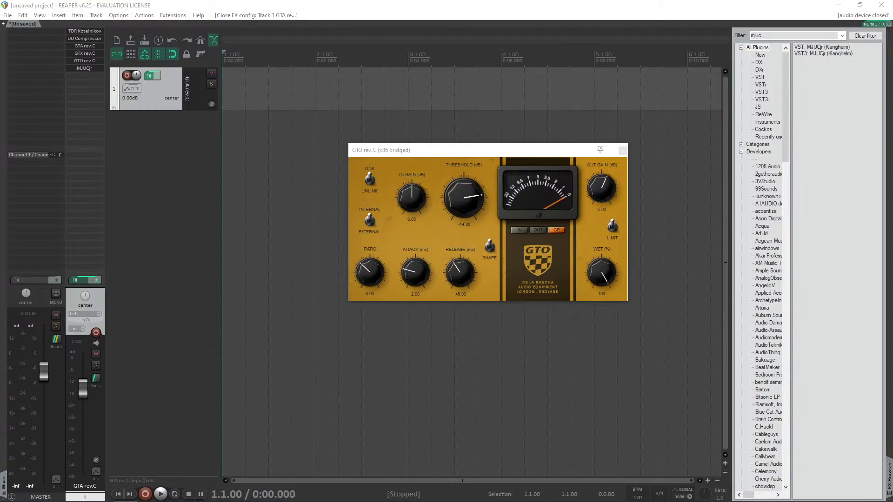
drag(431, 155, 350, 130)
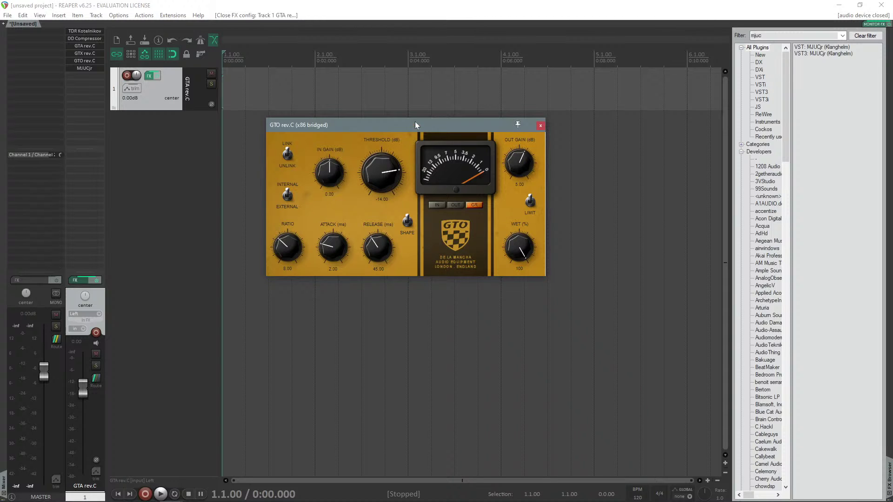
drag(415, 121, 527, 156)
Open MJUCjr from track 1's effect chain, place its window higher up and set Compress to 15.6
click(91, 70)
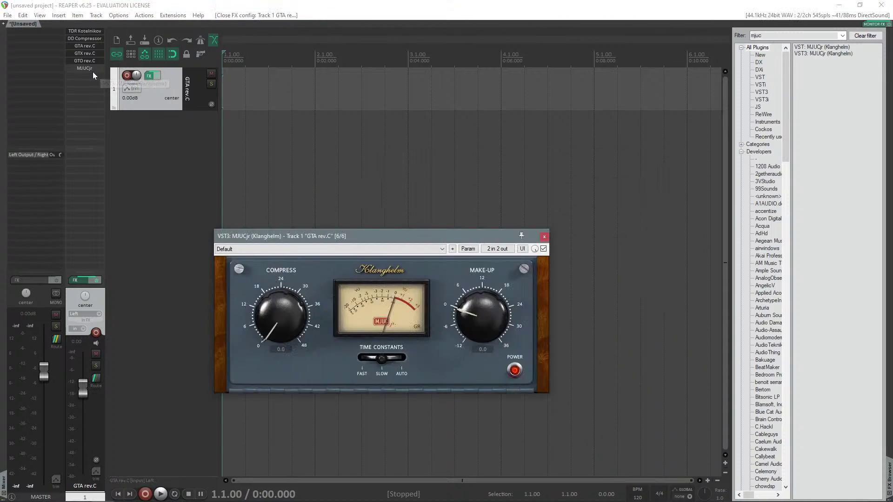
drag(321, 240, 355, 101)
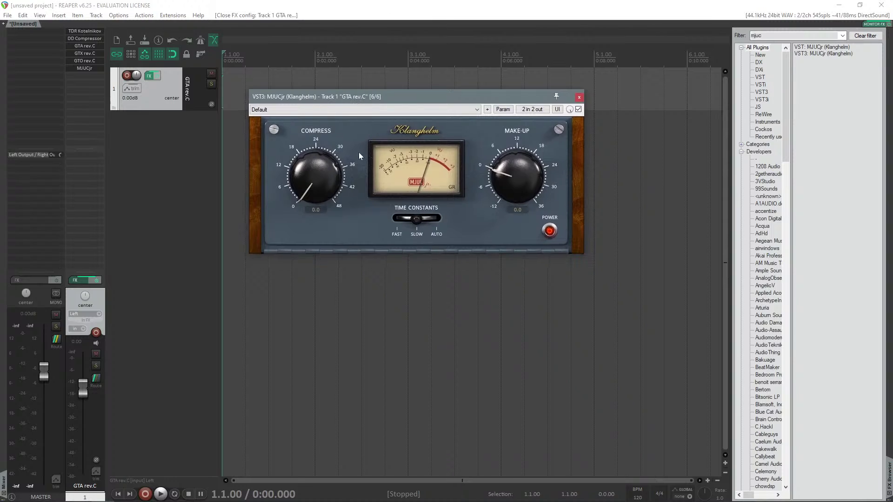
drag(310, 184, 294, 116)
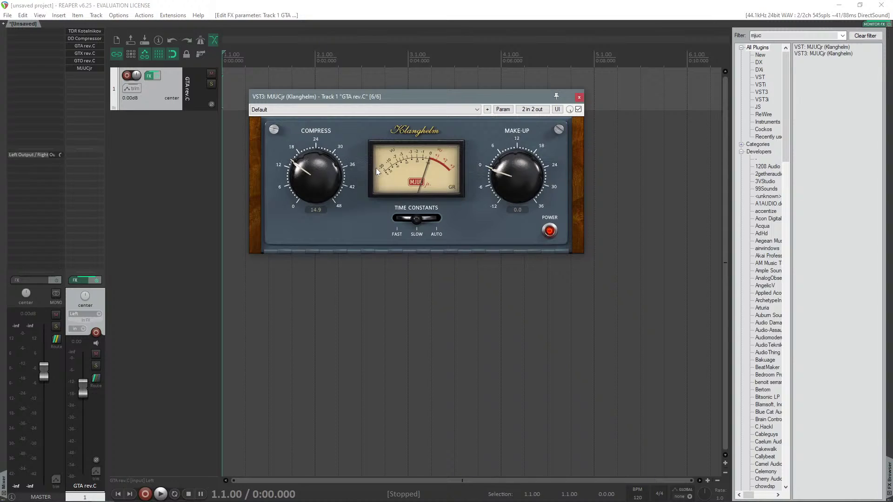
double_click(324, 175)
drag(315, 199, 285, 138)
Switch MJUCjr's power off and on again, and set the time constants to Auto
click(551, 231)
click(551, 230)
click(425, 220)
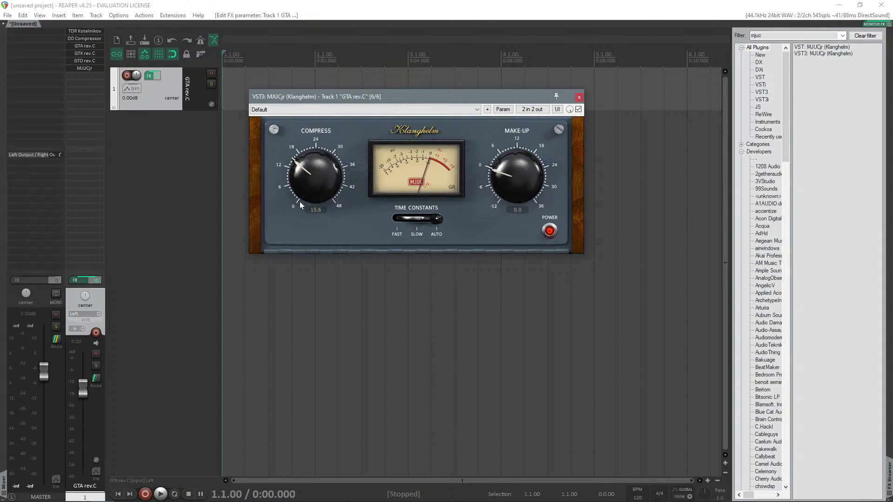
Set MJUCjr's Compress to 9.4 and Make-up to 3.6, and reposition the plugin window
drag(301, 179, 284, 168)
drag(311, 174, 287, 206)
drag(310, 145, 294, 191)
drag(502, 170, 502, 167)
drag(393, 103, 460, 150)
scroll(317, 262, down, 2)
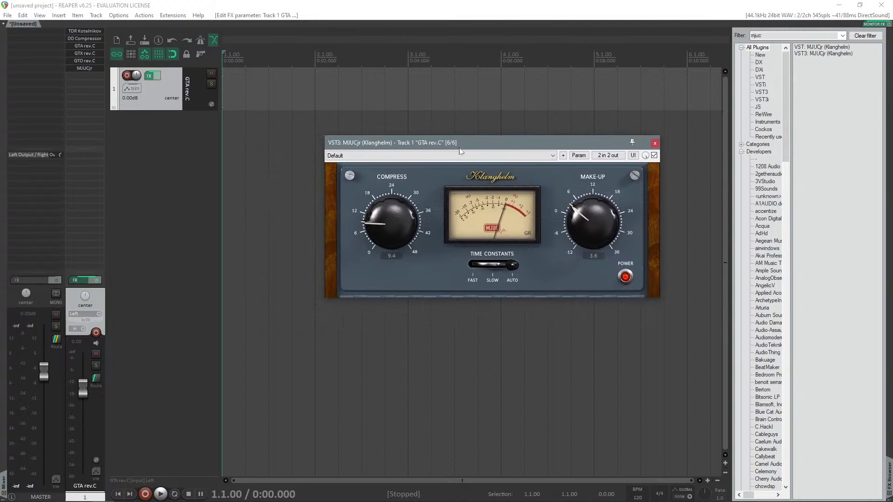